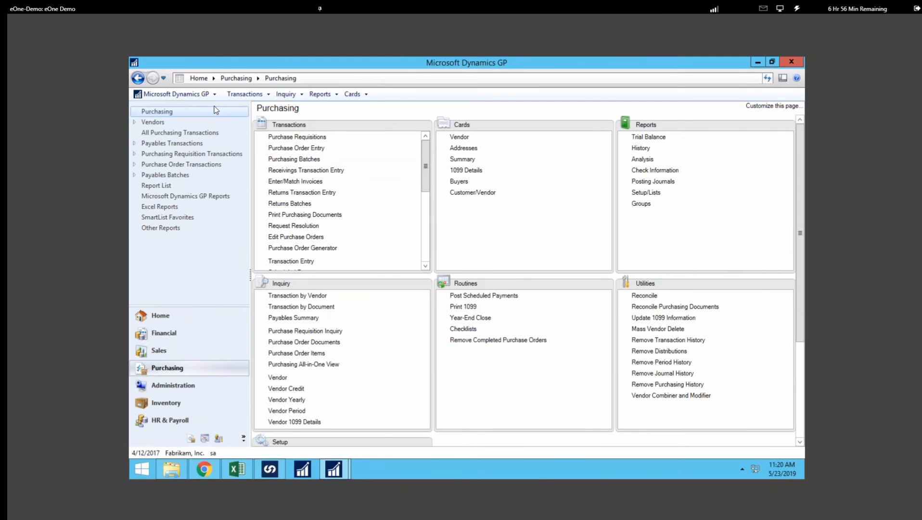
# Step: Open SmartView and load the Sales Line Items list from the Sales folder
pyautogui.click(205, 93)
pyautogui.click(166, 182)
pyautogui.moveTo(304, 121); pyautogui.dragTo(284, 96)
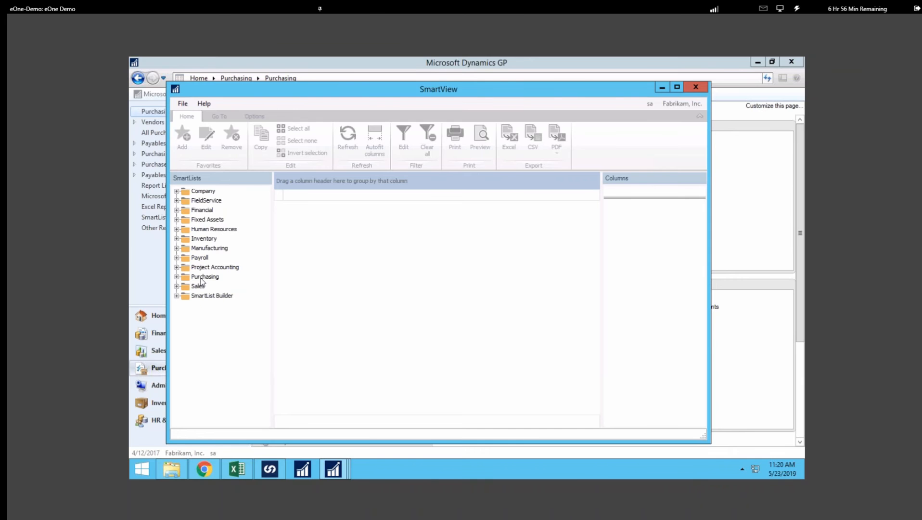
pyautogui.click(177, 287)
pyautogui.click(216, 354)
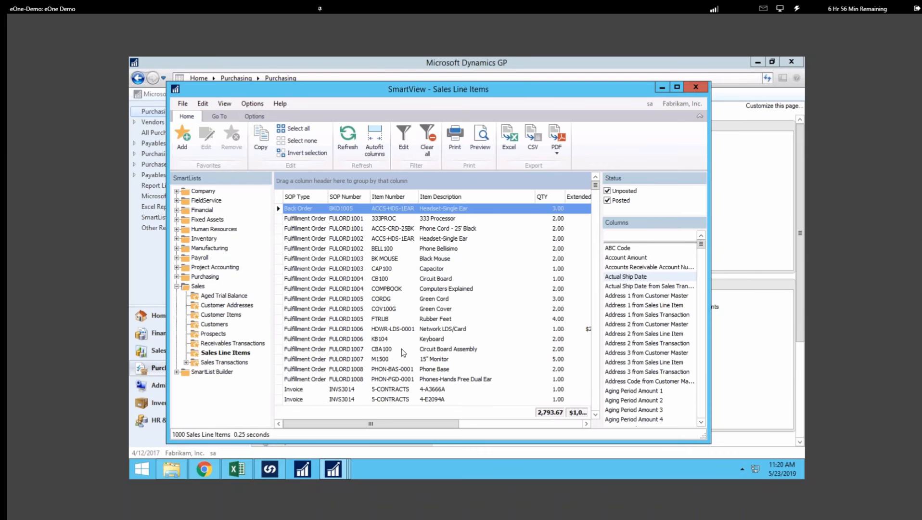
# Step: View the Sales Line Items list's setup in SmartList Builder, close it and return to the SmartView window
pyautogui.click(254, 116)
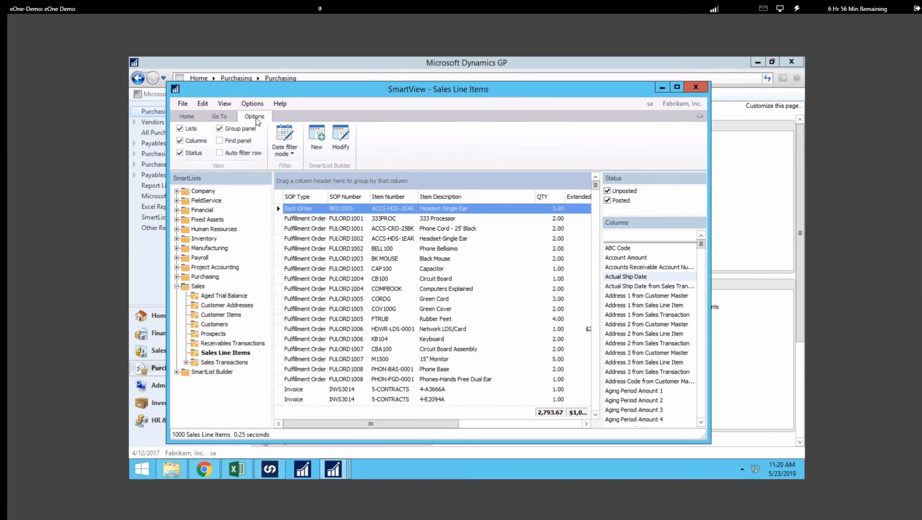
pyautogui.click(340, 140)
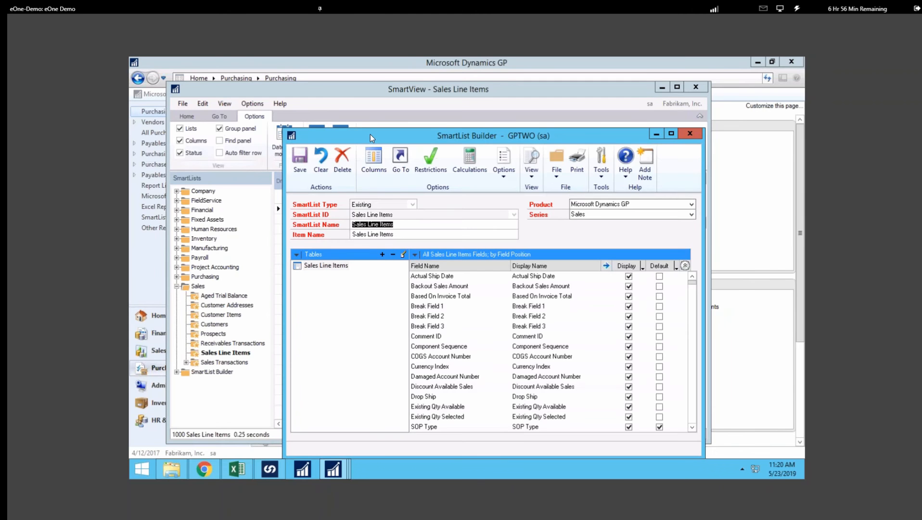
pyautogui.click(692, 133)
pyautogui.moveTo(336, 474)
pyautogui.click(440, 377)
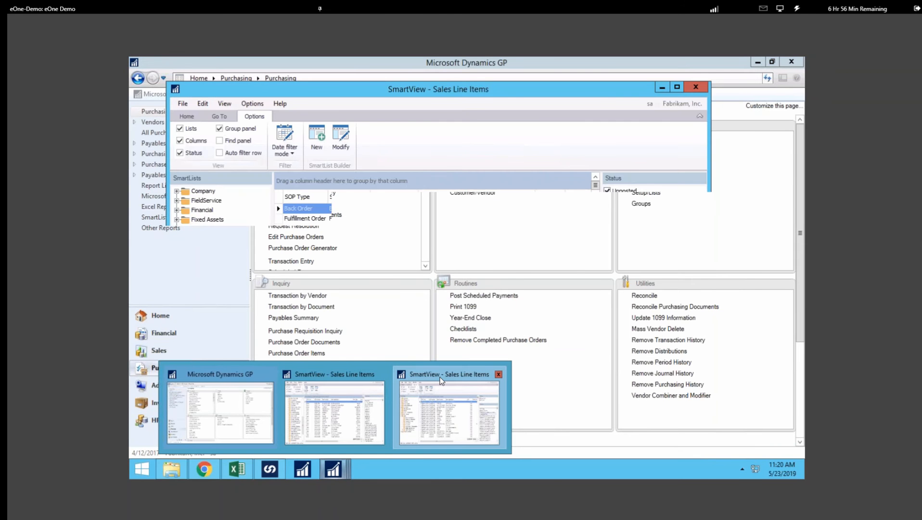
# Step: Maximize the SmartView window and check which lists the SmartList Builder folder contains, leaving the folder collapsed
pyautogui.click(676, 88)
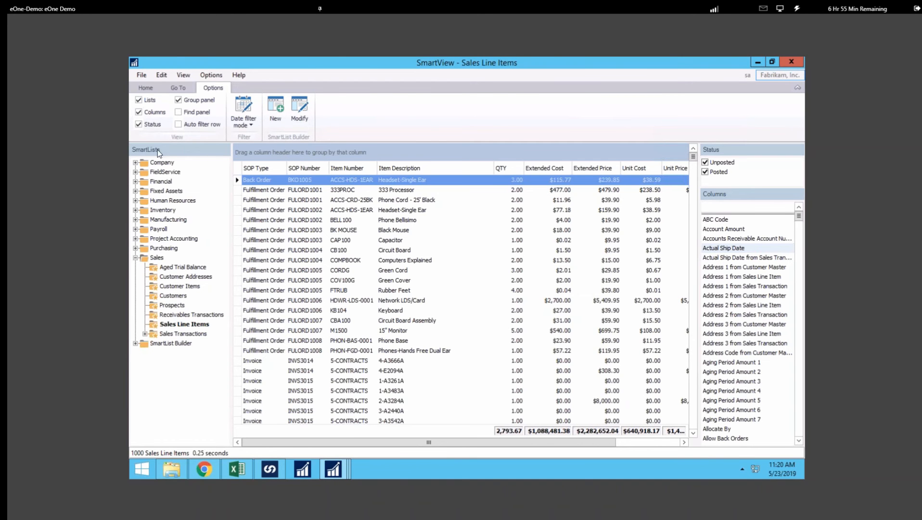
pyautogui.click(144, 89)
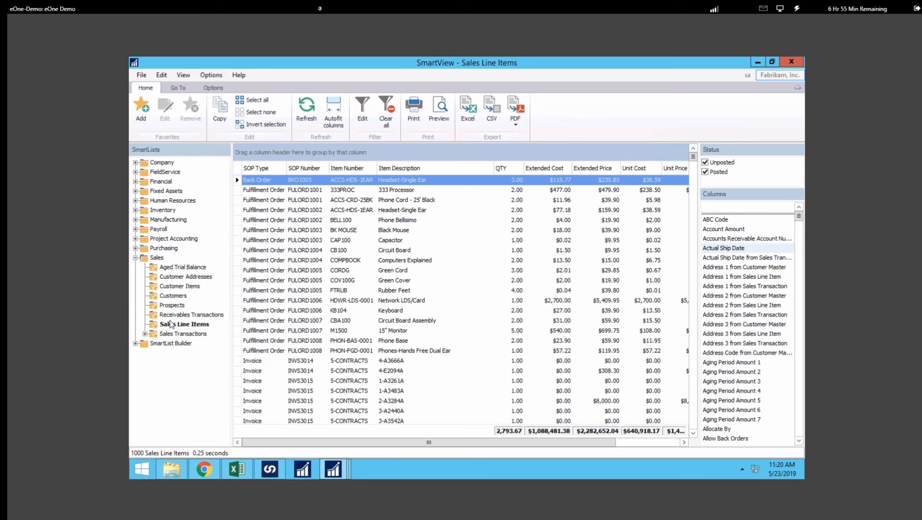
pyautogui.click(136, 343)
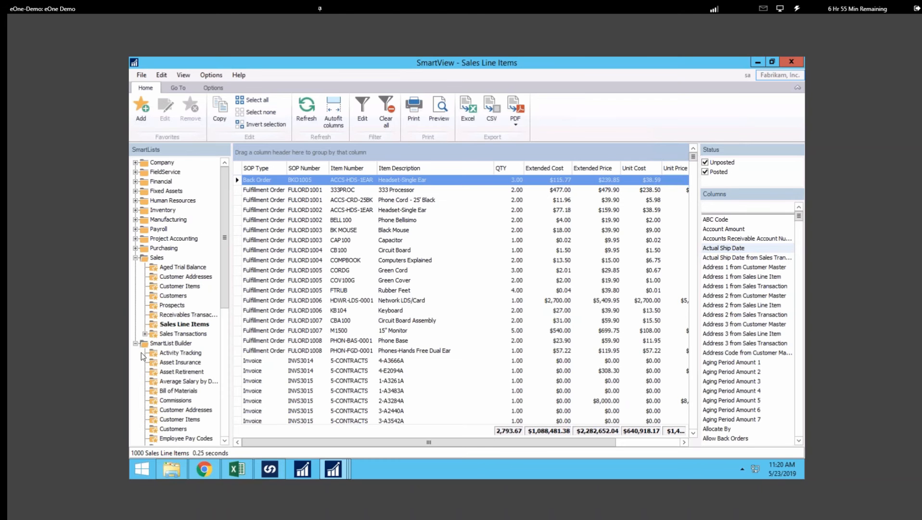
pyautogui.click(135, 344)
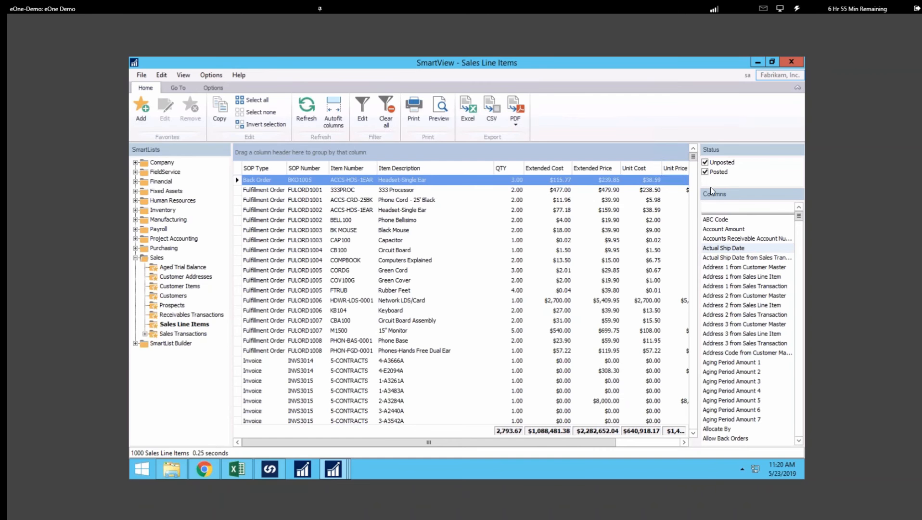
# Step: Add the Sale Date, Sales Territory and Salesperson ID columns to the Sales Line Items list
pyautogui.scroll(-10, 774, 283)
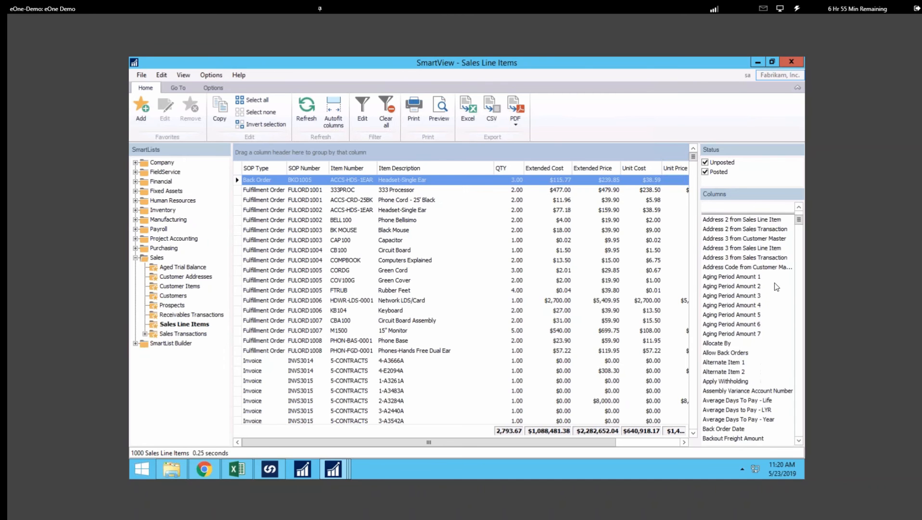
pyautogui.scroll(-20, 768, 296)
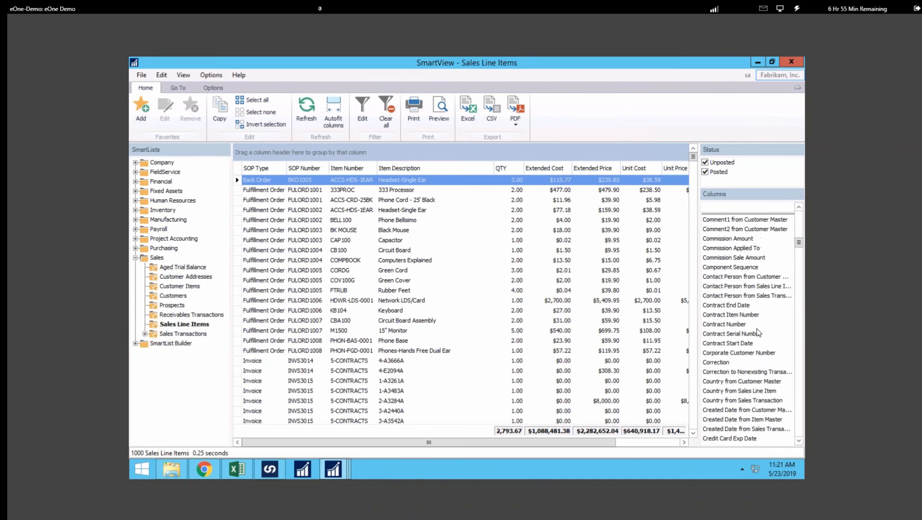
pyautogui.scroll(-12, 751, 353)
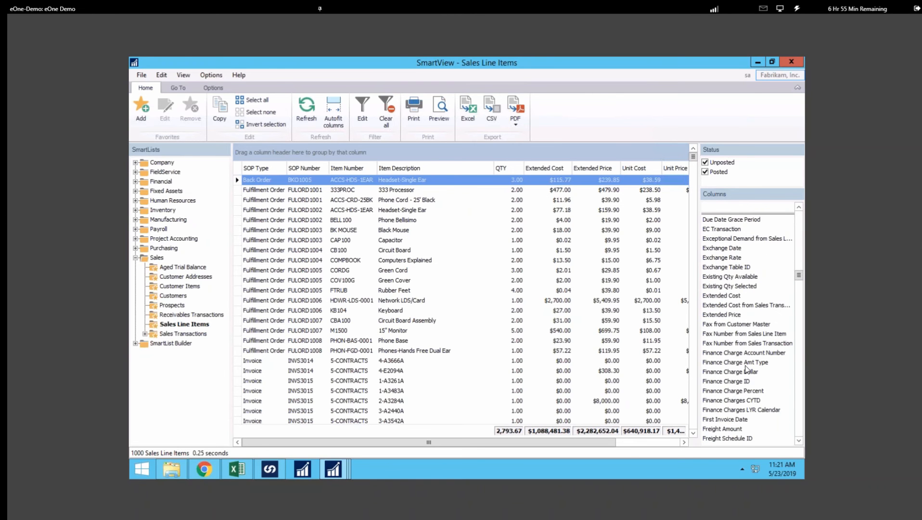
pyautogui.scroll(-20, 746, 369)
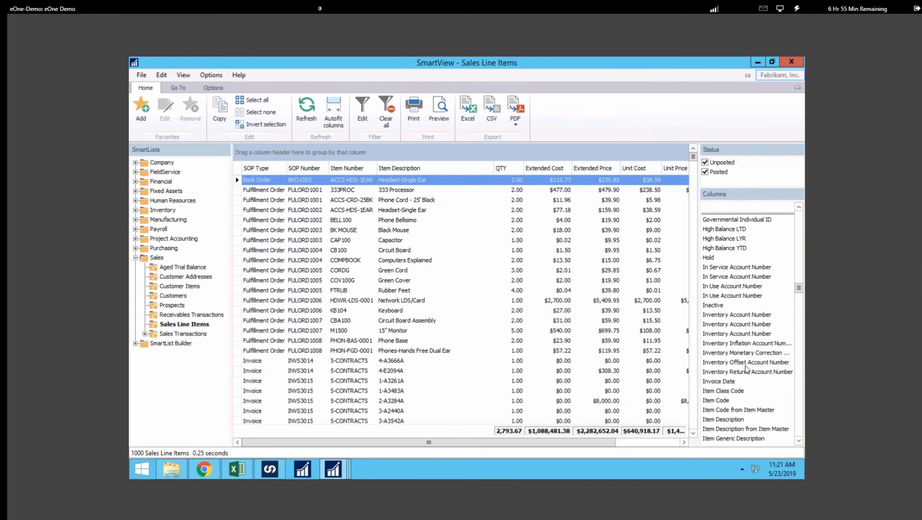
pyautogui.scroll(-20, 746, 370)
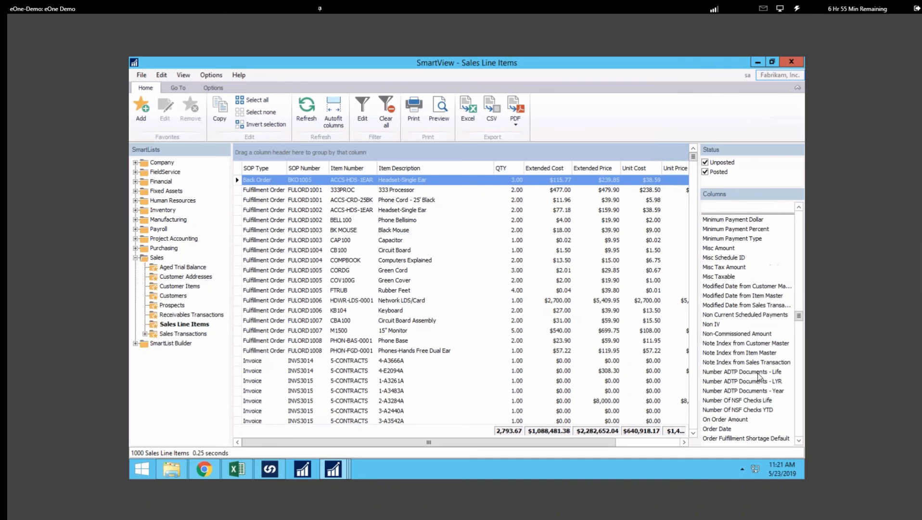
pyautogui.scroll(-18, 757, 375)
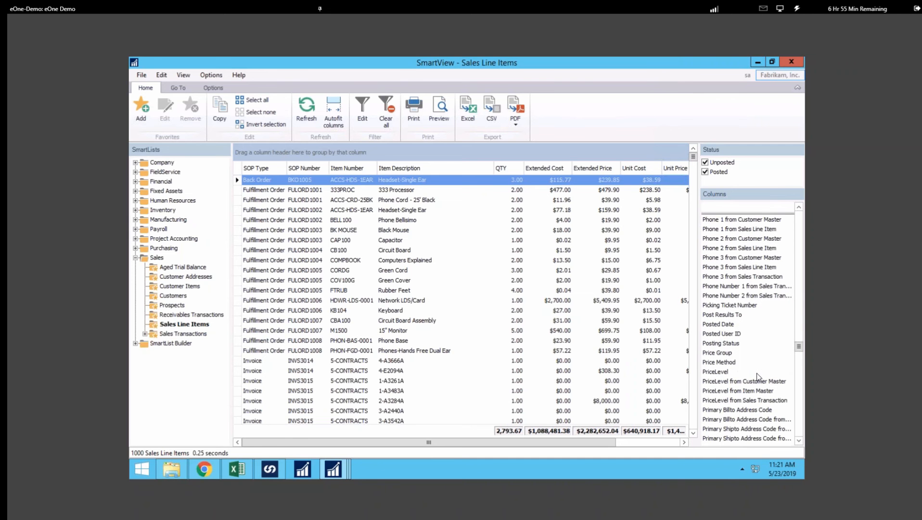
pyautogui.scroll(-20, 757, 376)
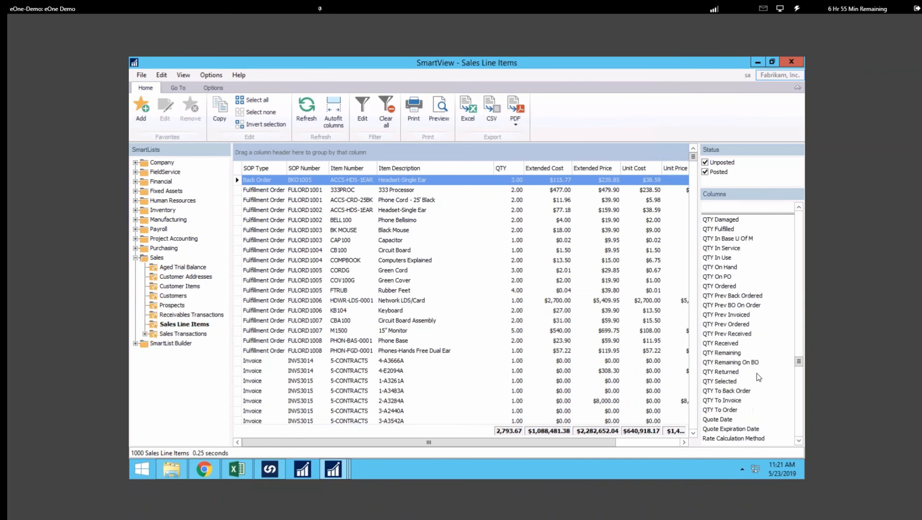
pyautogui.scroll(-2, 759, 377)
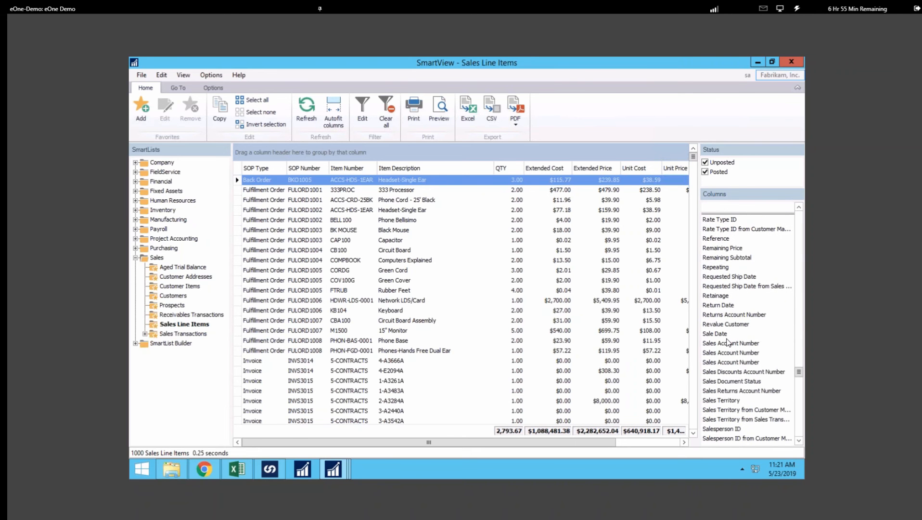
pyautogui.doubleClick(717, 333)
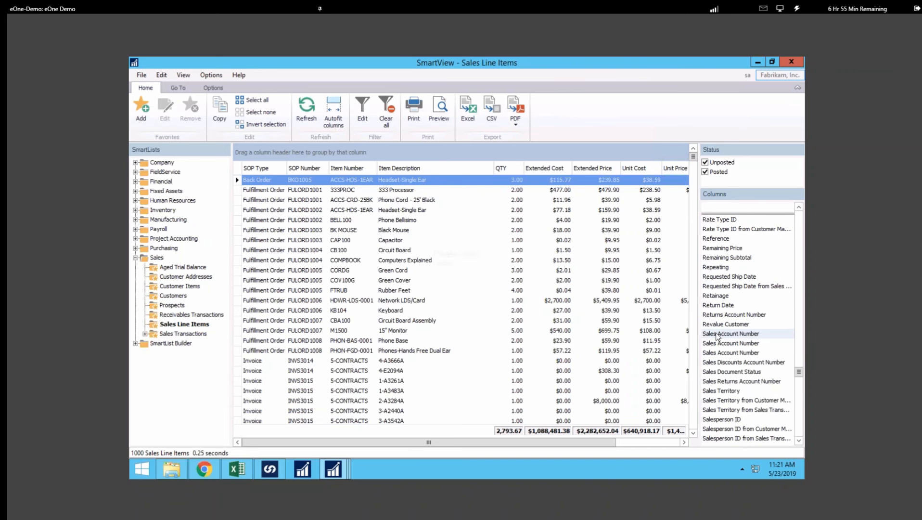
pyautogui.doubleClick(728, 391)
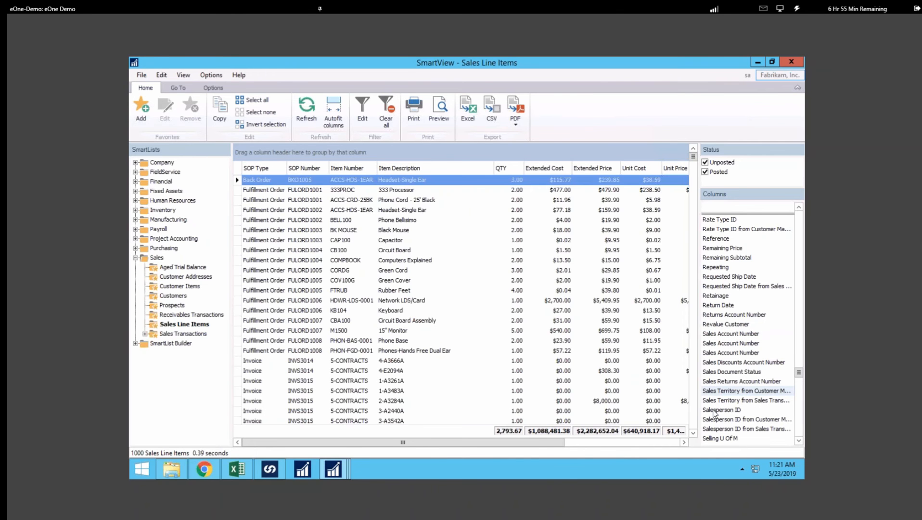
pyautogui.doubleClick(714, 410)
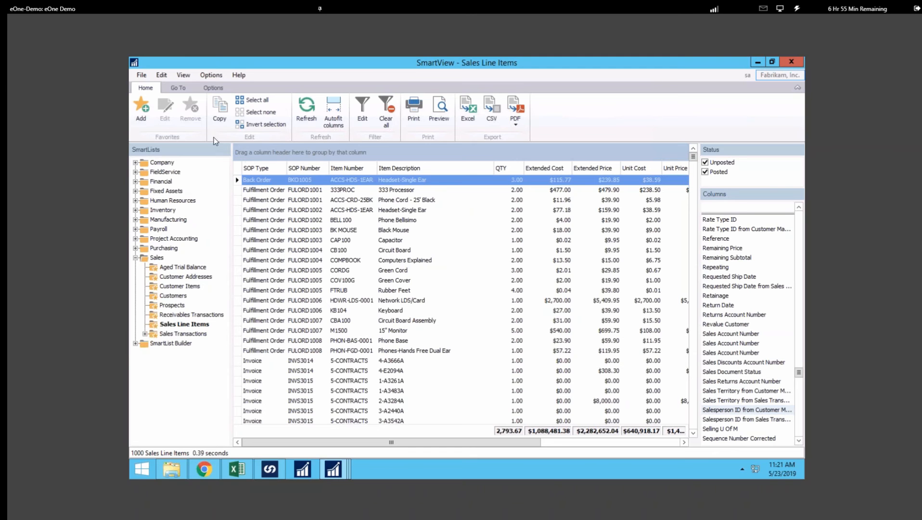
# Step: Hide the Lists and Columns panes to give the data grid more room
pyautogui.click(213, 88)
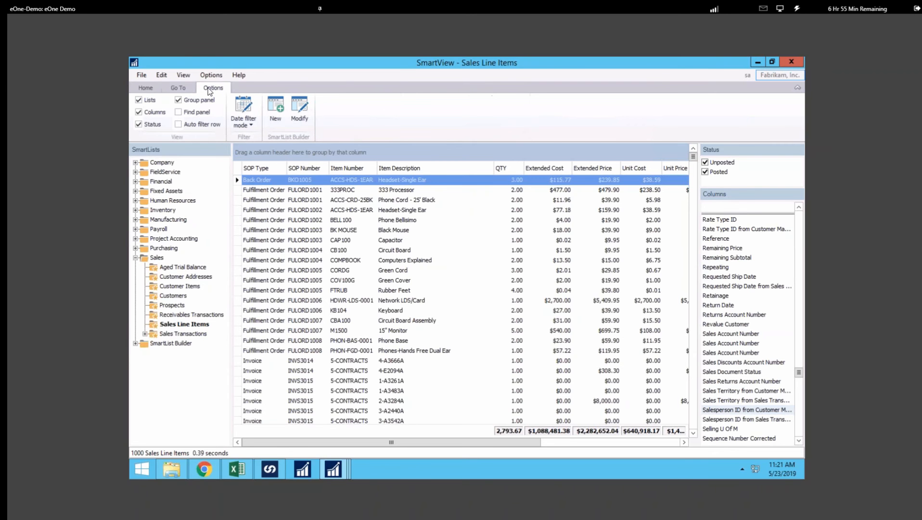
pyautogui.click(139, 101)
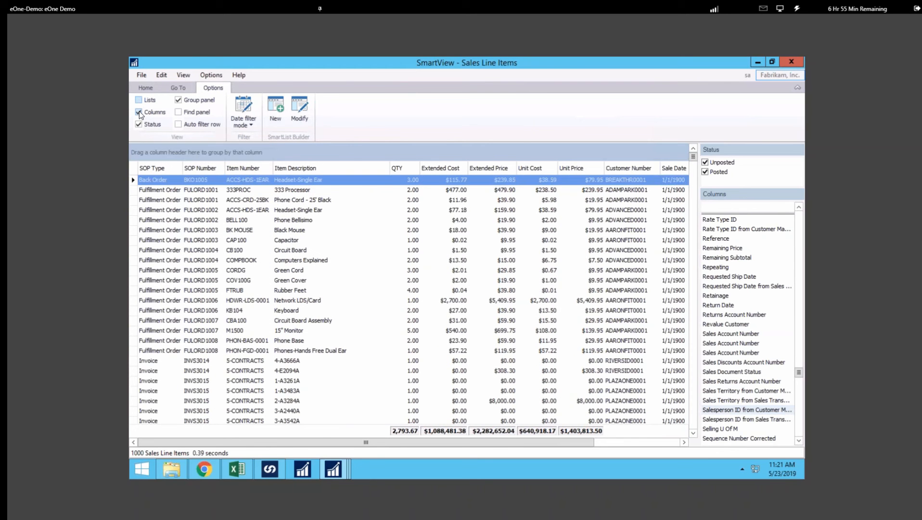
pyautogui.click(139, 114)
pyautogui.moveTo(809, 274)
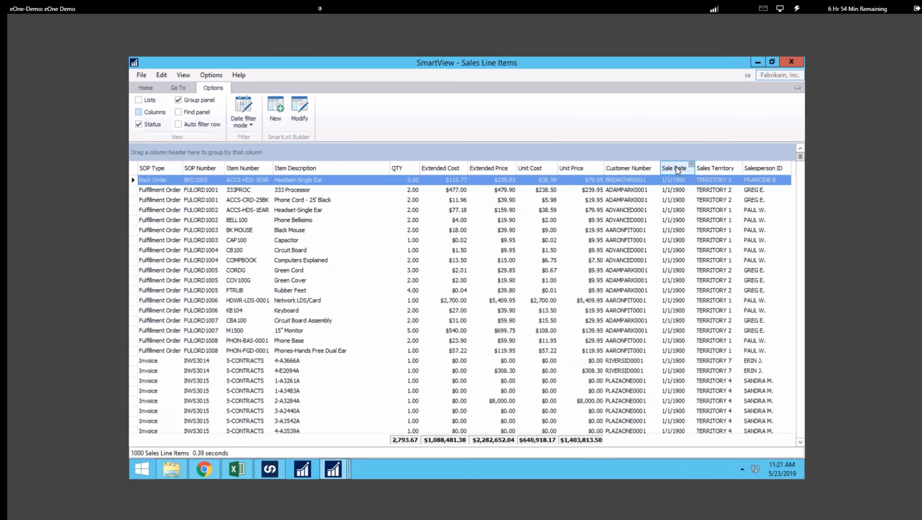
# Step: Reorder the columns so Sale Date, Sales Territory and Salesperson ID follow SOP Type, and Item Description comes after QTY
pyautogui.moveTo(667, 165); pyautogui.dragTo(188, 169)
pyautogui.moveTo(709, 169); pyautogui.dragTo(227, 168)
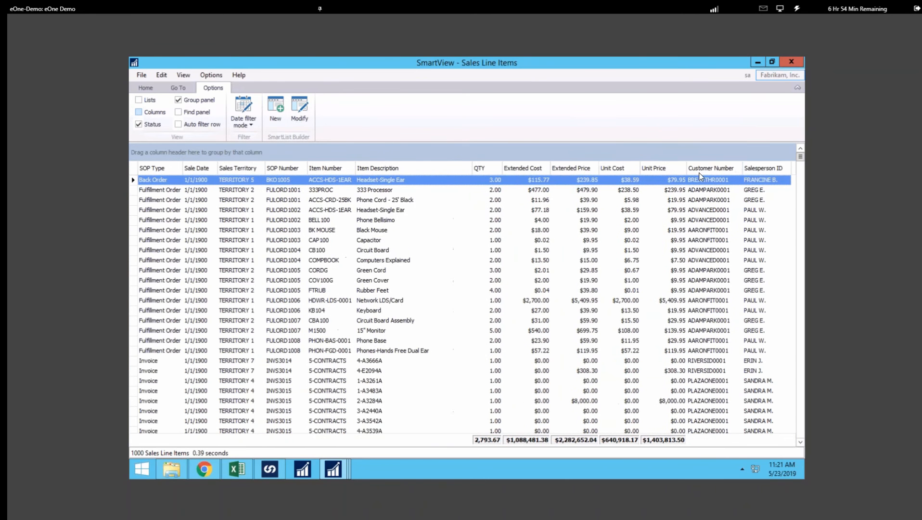
pyautogui.moveTo(762, 165); pyautogui.dragTo(273, 176)
pyautogui.moveTo(452, 167); pyautogui.dragTo(566, 167)
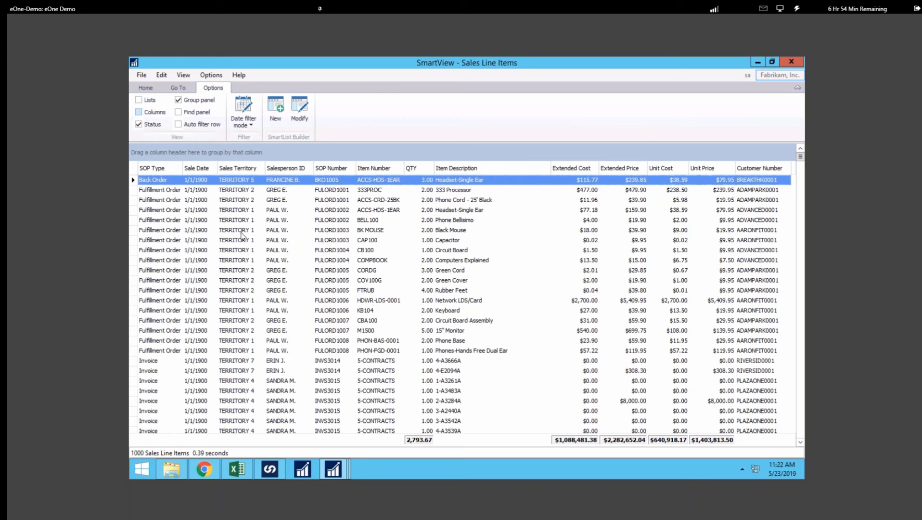
# Step: Group the line items by SOP Type, with Sales Territory as the second grouping level
pyautogui.moveTo(150, 169); pyautogui.dragTo(151, 152)
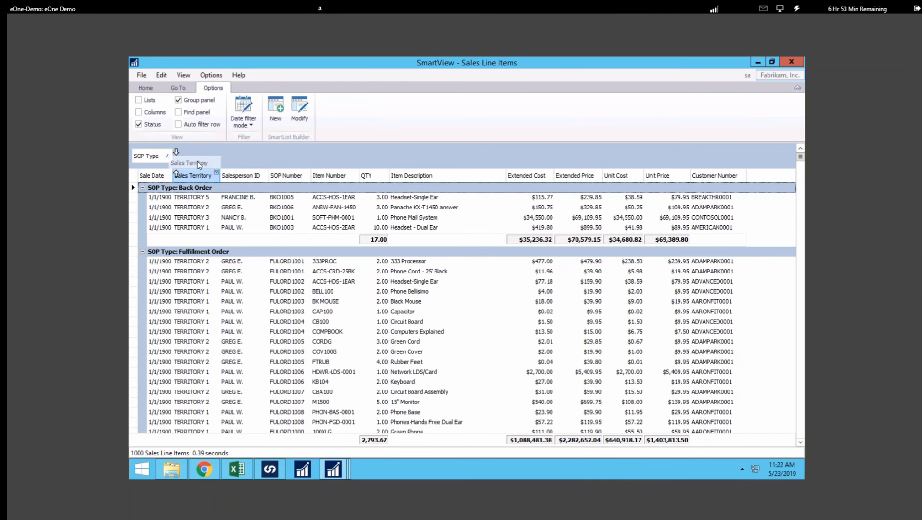
pyautogui.moveTo(198, 160); pyautogui.dragTo(198, 162)
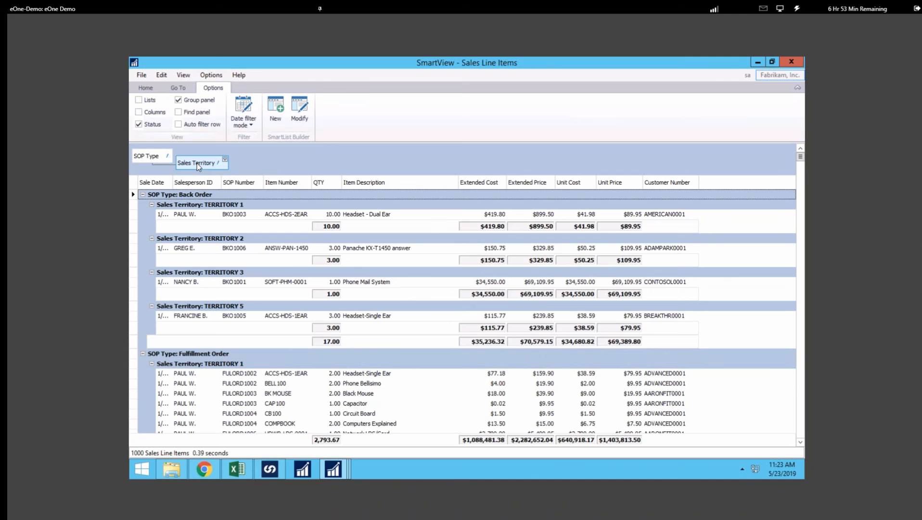
pyautogui.click(146, 88)
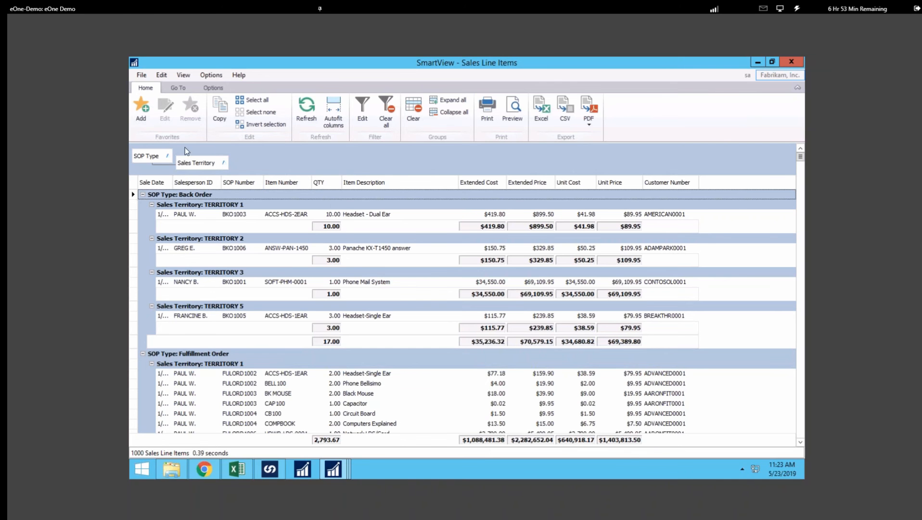
# Step: Filter the SOP Type grouping to show only Invoice
pyautogui.click(168, 153)
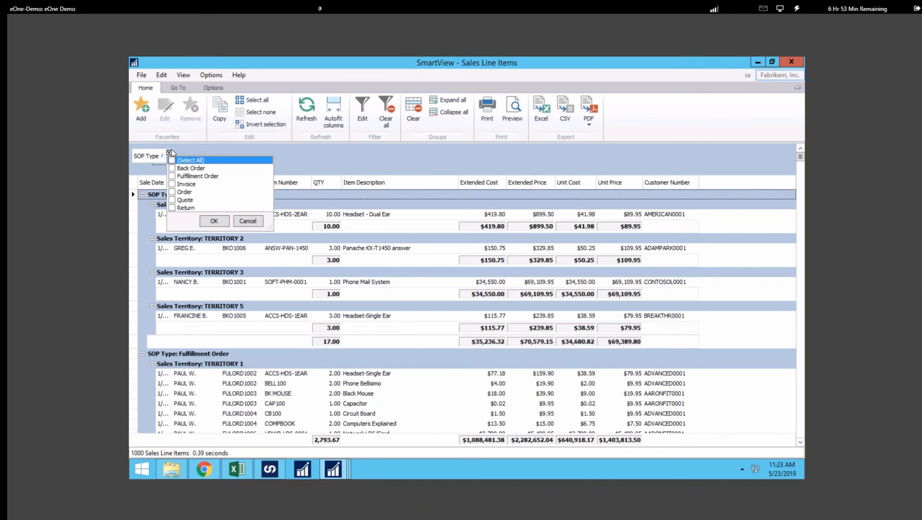
pyautogui.click(172, 184)
pyautogui.click(214, 221)
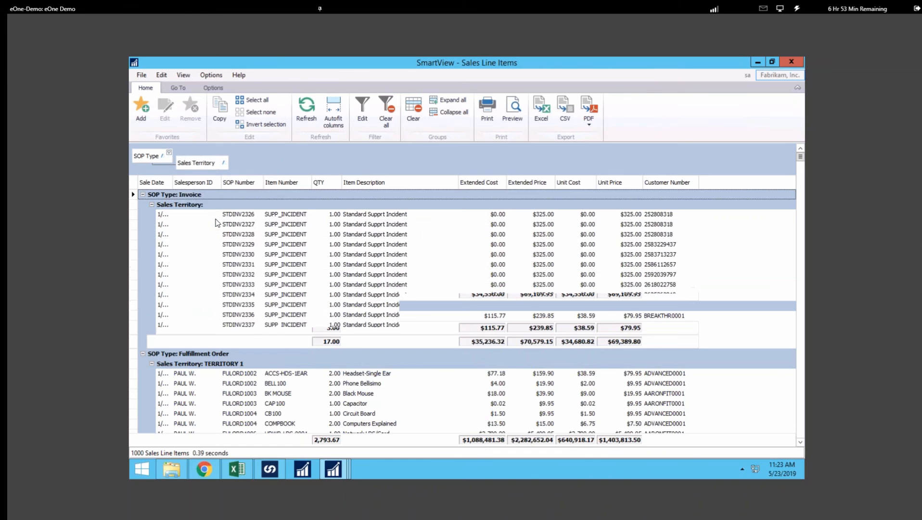
# Step: Collapse all groups, and expand only the Invoice group to list the subtotals per sales territory
pyautogui.click(213, 88)
pyautogui.click(151, 88)
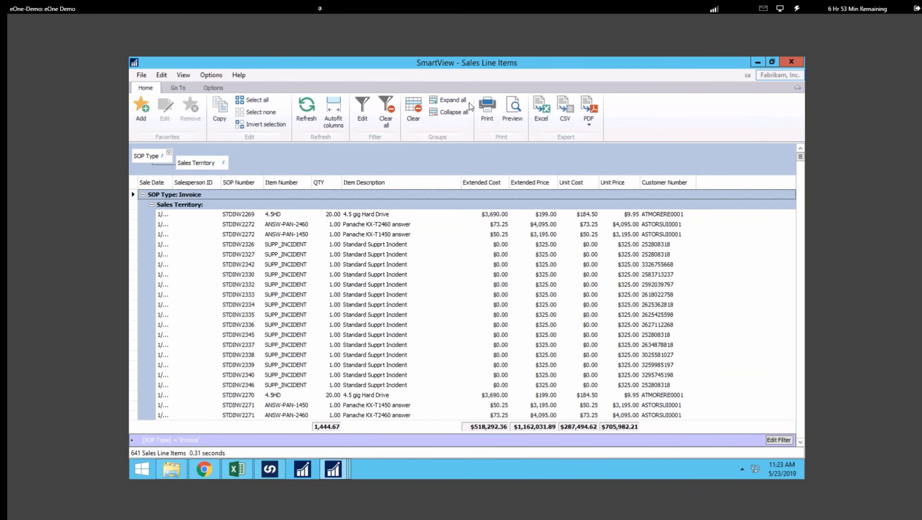
pyautogui.click(450, 112)
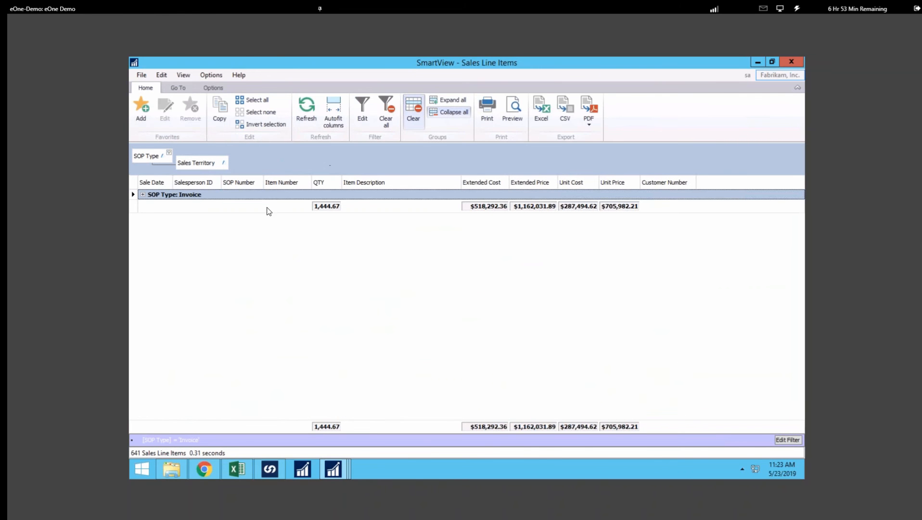
pyautogui.click(142, 196)
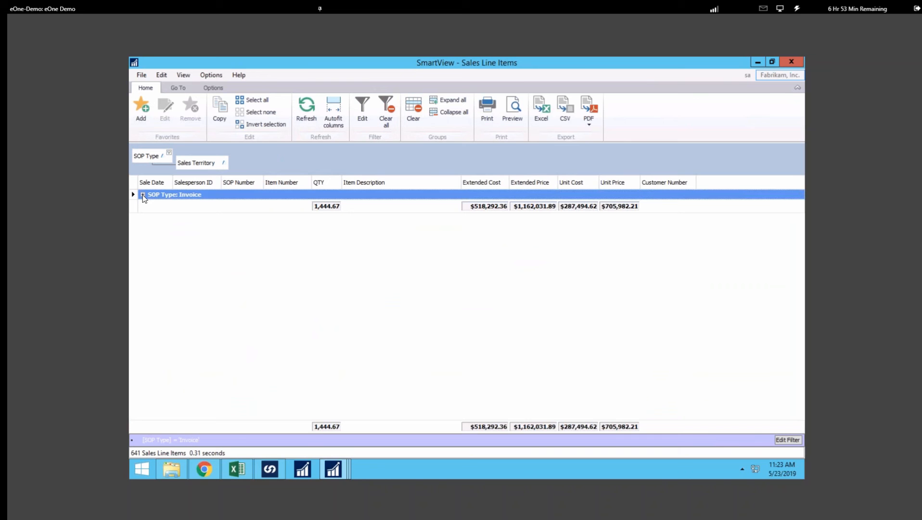
pyautogui.click(143, 195)
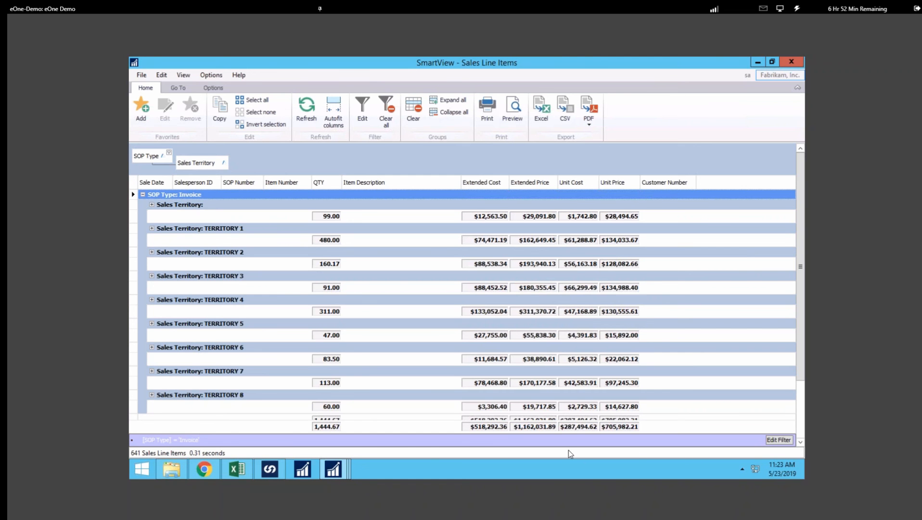
# Step: Try adding seven Customer Number conditions below the SOP Type condition in the report's filter
pyautogui.click(778, 439)
pyautogui.click(372, 198)
pyautogui.click(371, 198)
pyautogui.click(372, 198)
pyautogui.click(371, 197)
pyautogui.click(372, 198)
pyautogui.click(371, 198)
pyautogui.click(371, 198)
# Step: Review the logical operators and the comparison operators available for filter conditions, and discard the filter edits
pyautogui.click(360, 198)
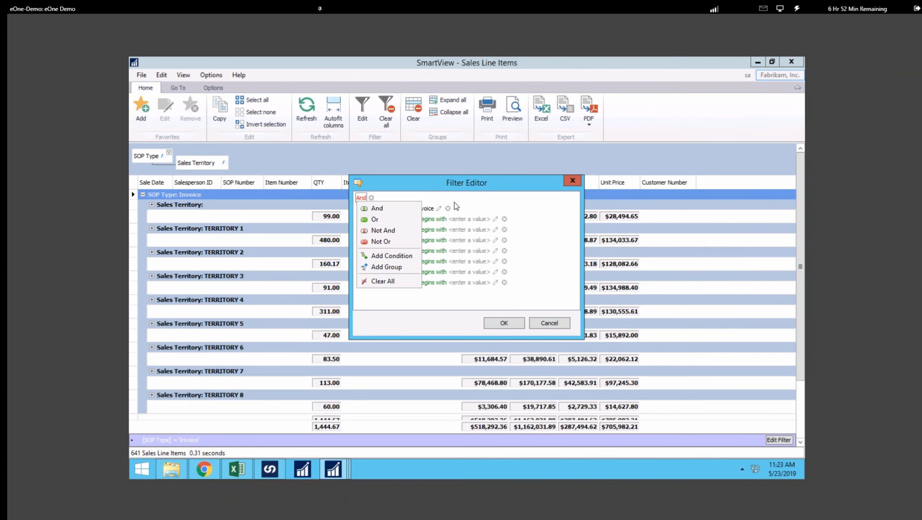
pyautogui.click(519, 201)
pyautogui.click(427, 220)
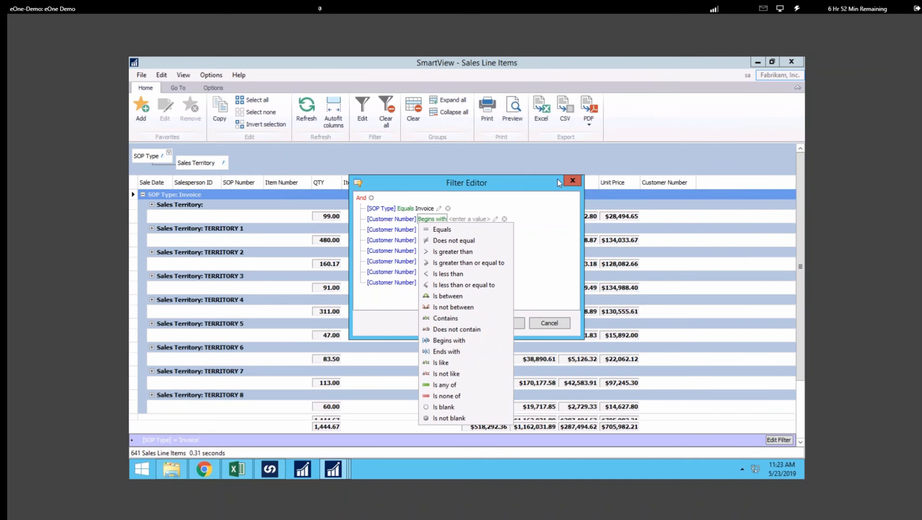
pyautogui.click(555, 212)
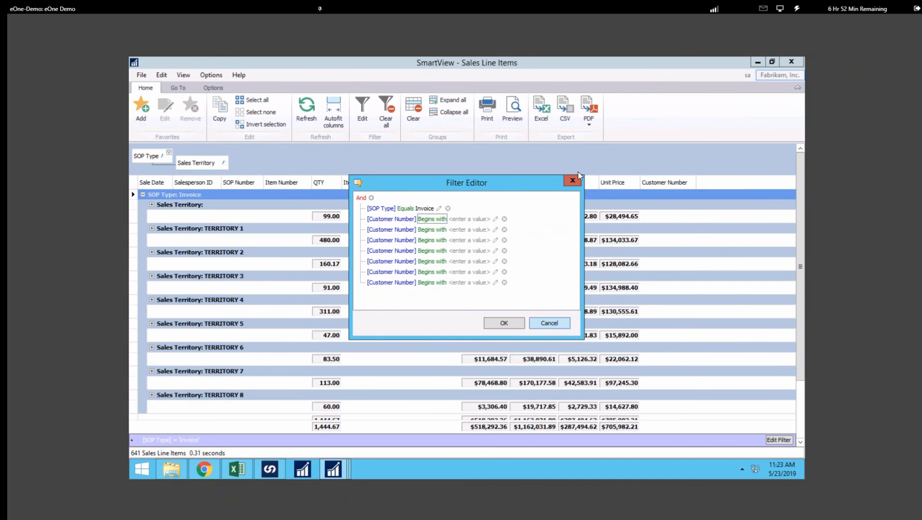
pyautogui.click(573, 180)
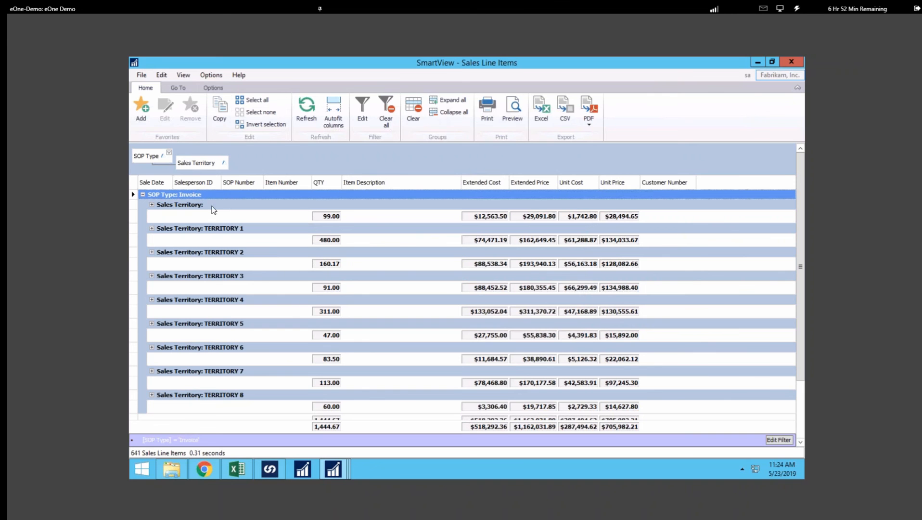
# Step: Show the find panel above the grouped line items
pyautogui.click(216, 89)
pyautogui.click(149, 86)
pyautogui.click(214, 88)
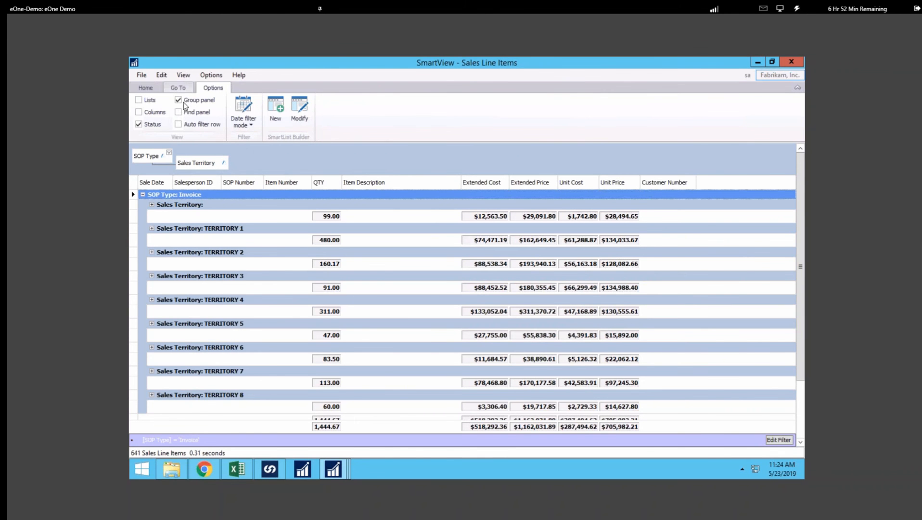
pyautogui.click(178, 113)
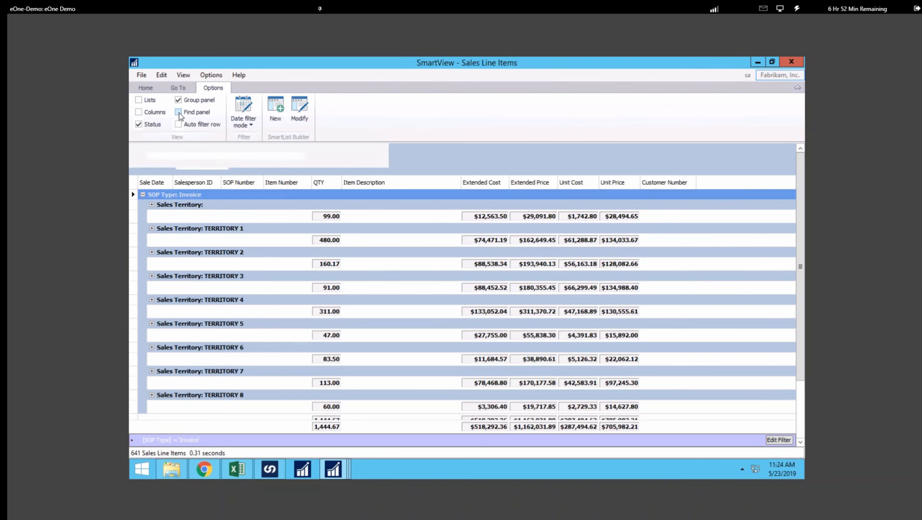
# Step: Remove the Invoice filter from the SOP Type grouping, and search the line items for 150.00
pyautogui.click(169, 178)
pyautogui.click(172, 193)
pyautogui.click(211, 208)
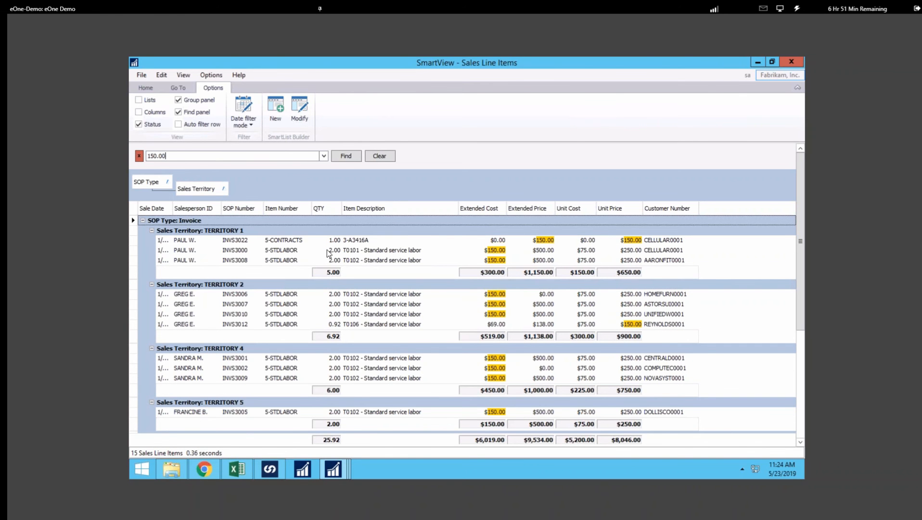
# Step: Drill down to the source invoice of the first 5-STDLABOR line under TERRITORY 1, and put the inquiry window away
pyautogui.click(177, 250)
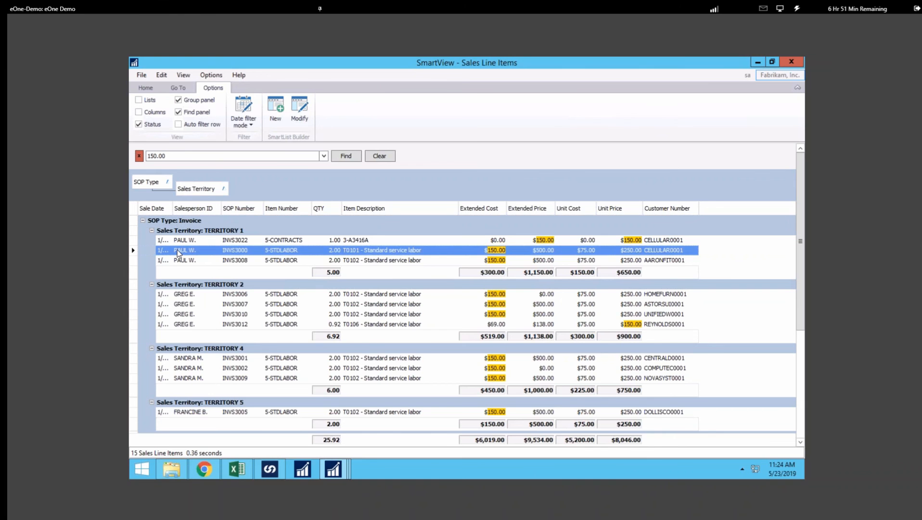
pyautogui.doubleClick(177, 249)
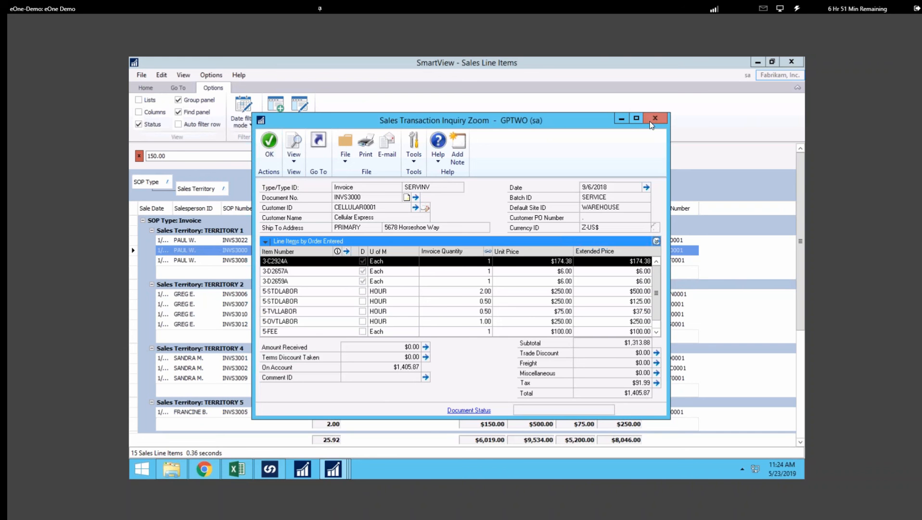
pyautogui.click(621, 119)
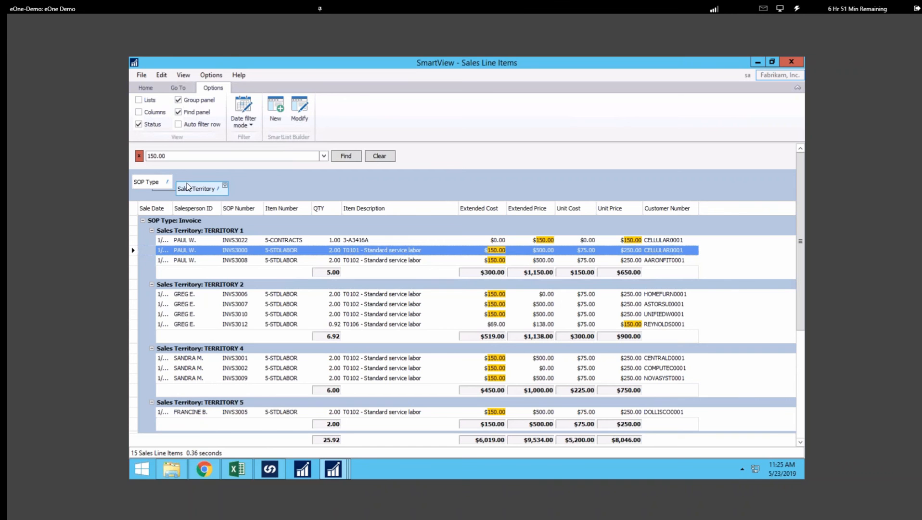
# Step: Clear the 150.00 search by closing the find panel
pyautogui.click(146, 88)
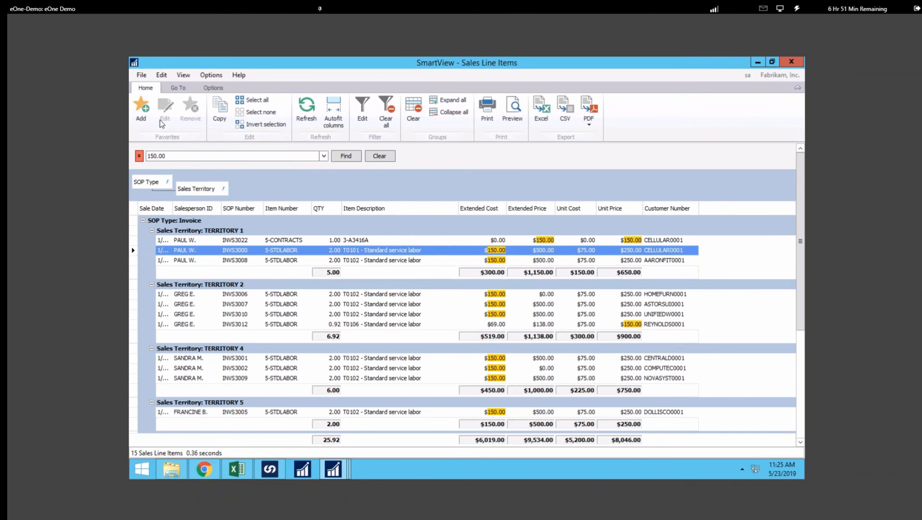
pyautogui.click(220, 87)
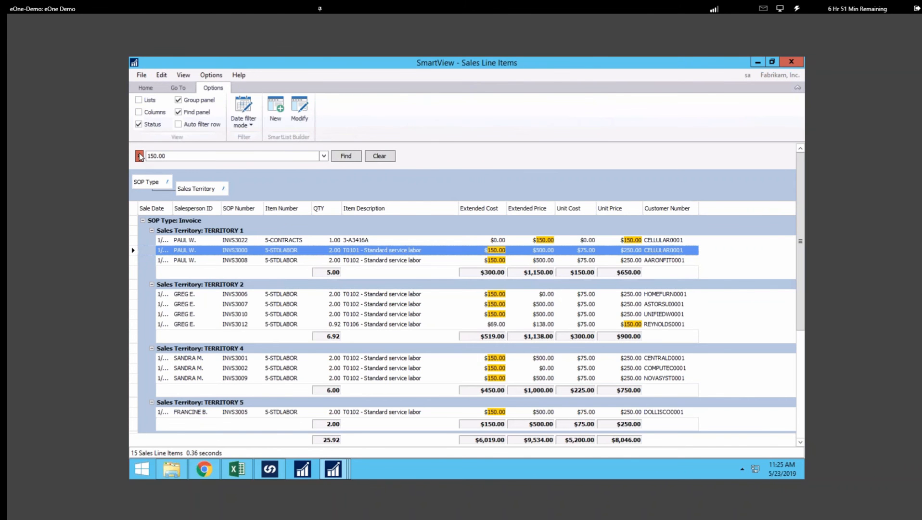
pyautogui.click(139, 156)
# Step: Export the grouped line items to Excel, and switch back to the SmartView window
pyautogui.click(146, 88)
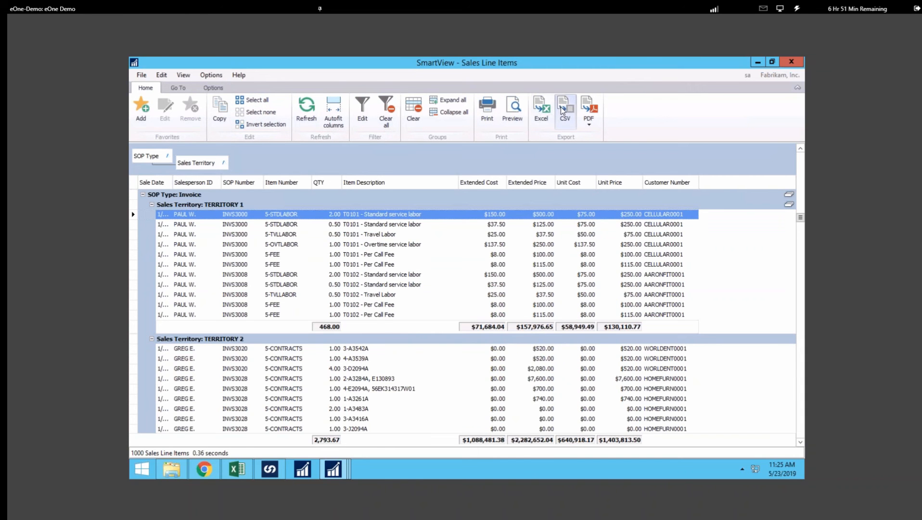
pyautogui.click(541, 112)
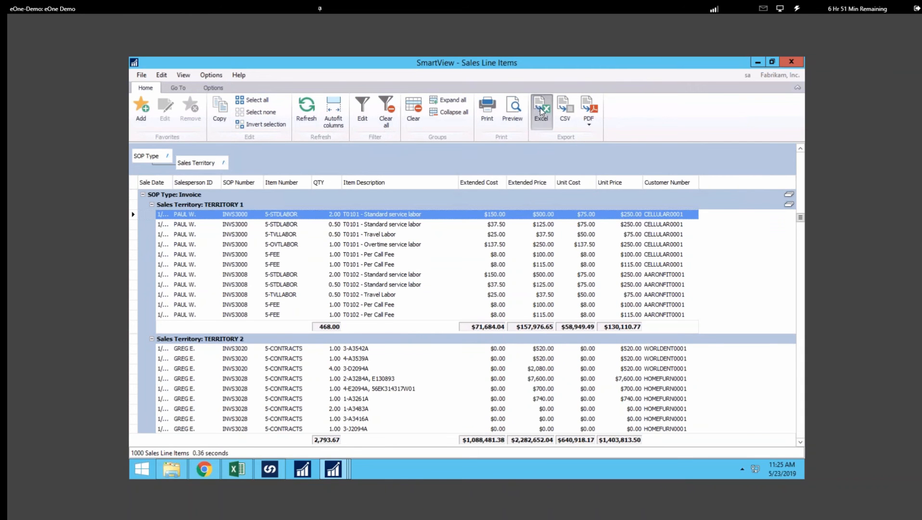
pyautogui.click(373, 302)
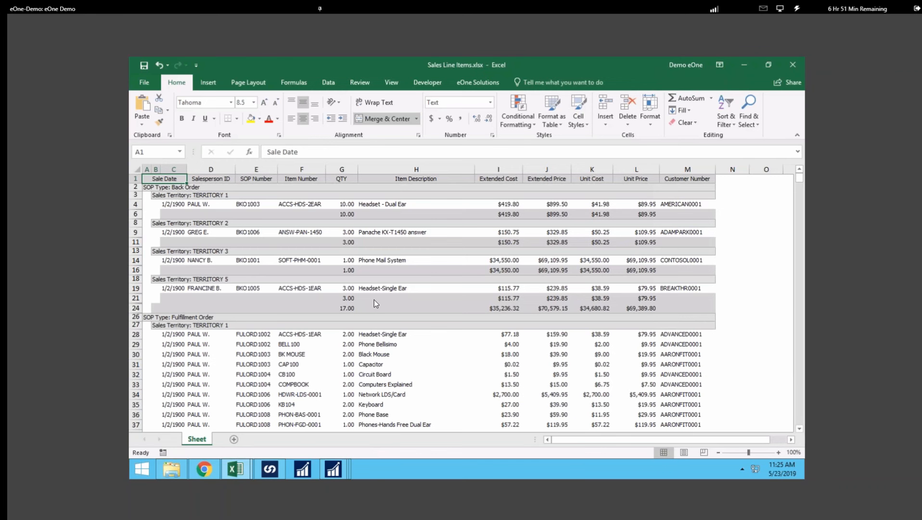
pyautogui.click(331, 472)
pyautogui.click(412, 382)
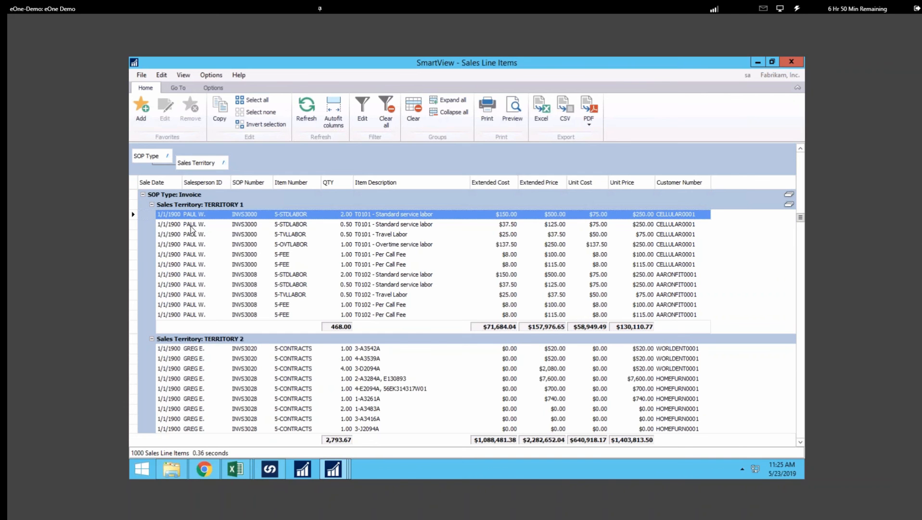
# Step: Save the report as a favorite named Endeavour, shared with all users and all companies
pyautogui.click(141, 103)
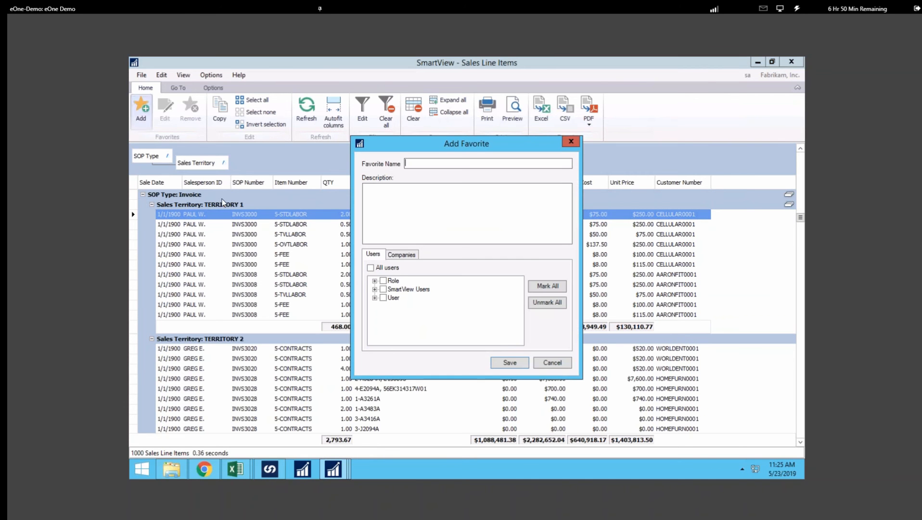
pyautogui.click(425, 164)
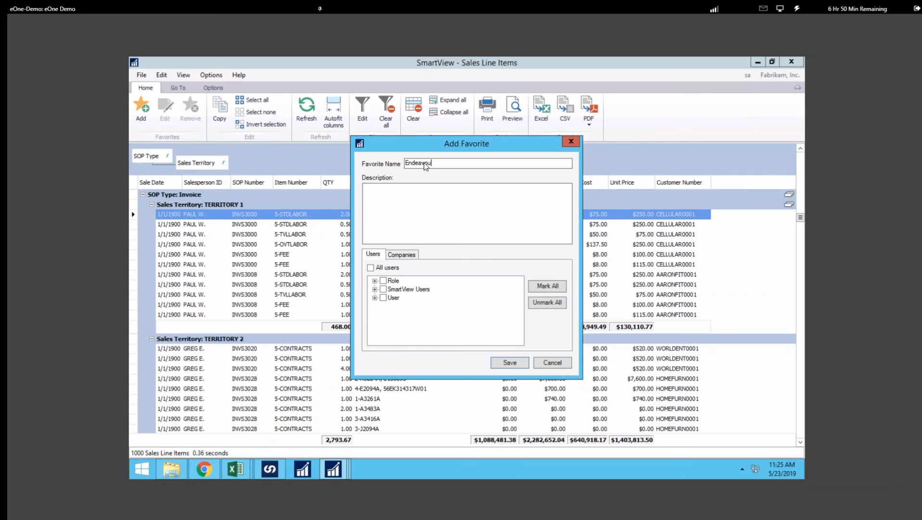
pyautogui.click(374, 281)
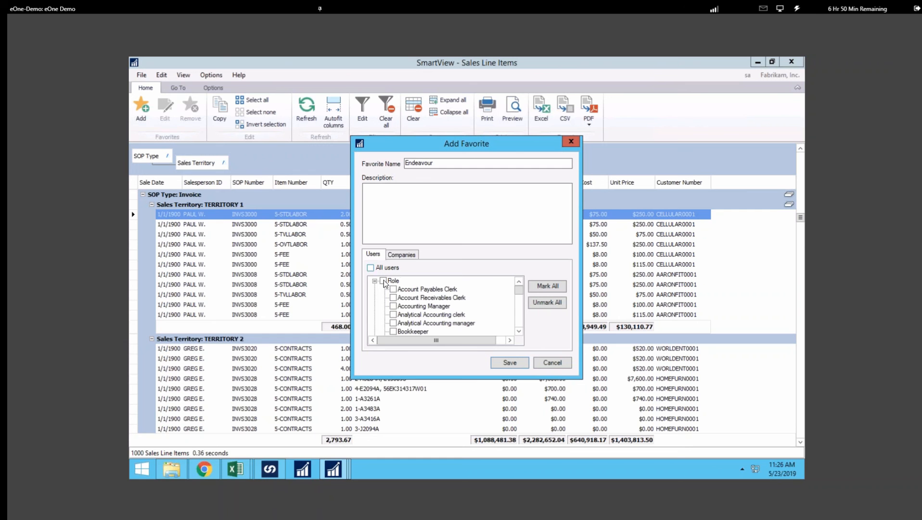
pyautogui.click(375, 281)
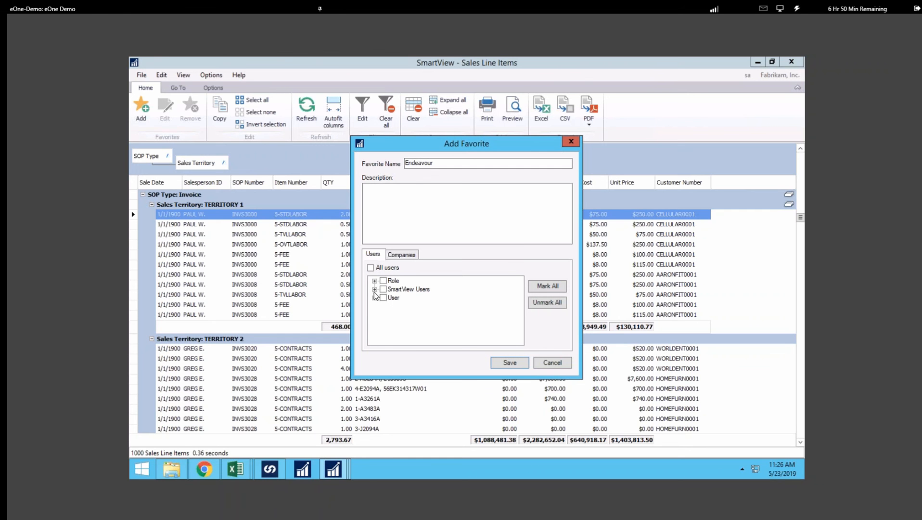
pyautogui.click(375, 298)
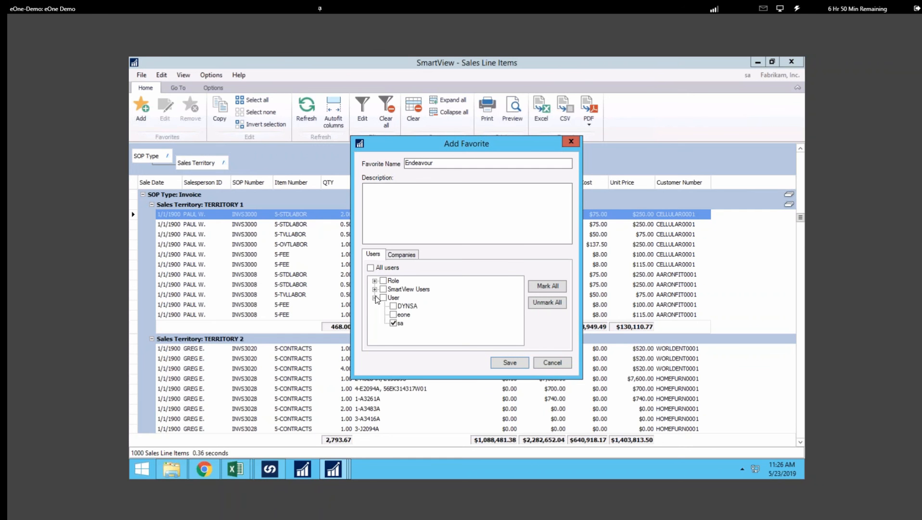
pyautogui.click(370, 267)
pyautogui.click(412, 255)
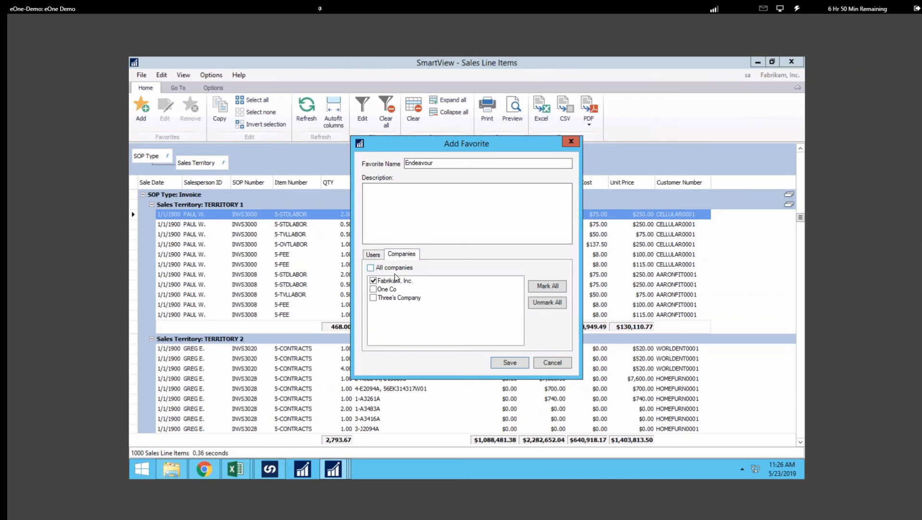
pyautogui.click(371, 267)
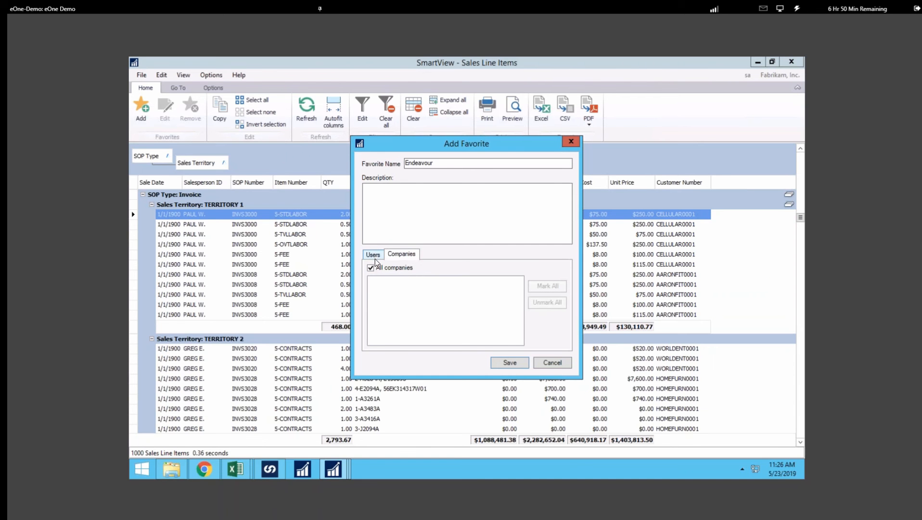
pyautogui.click(519, 364)
# Step: Show the SmartLists tree, open the default Sales Line Items list, and return to its Endeavour favorite
pyautogui.click(213, 87)
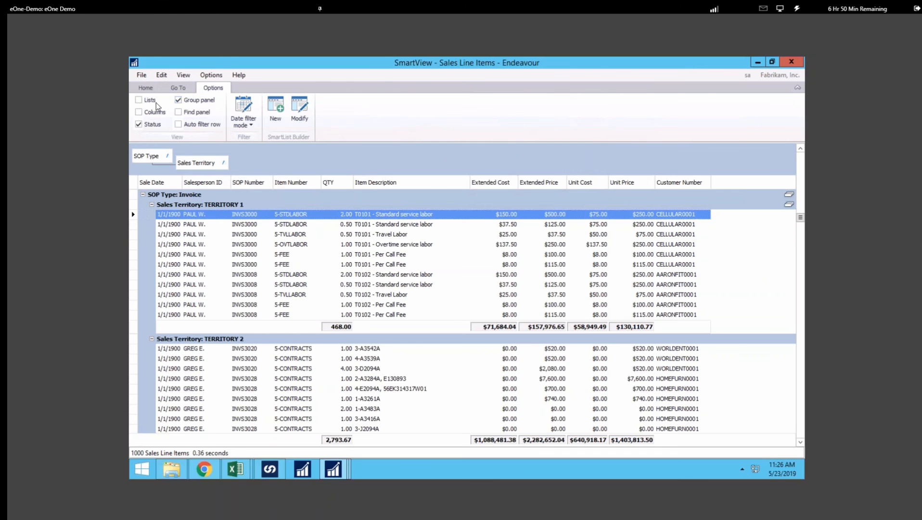
pyautogui.click(139, 100)
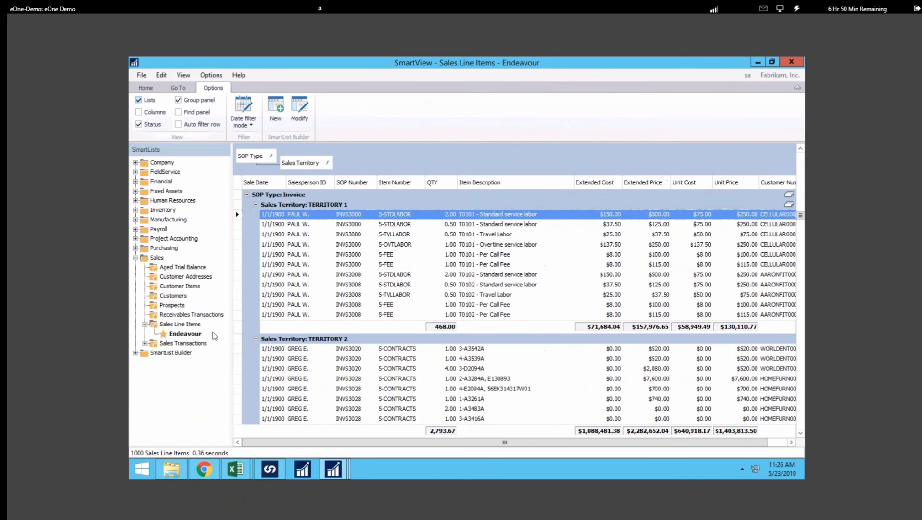
pyautogui.click(185, 325)
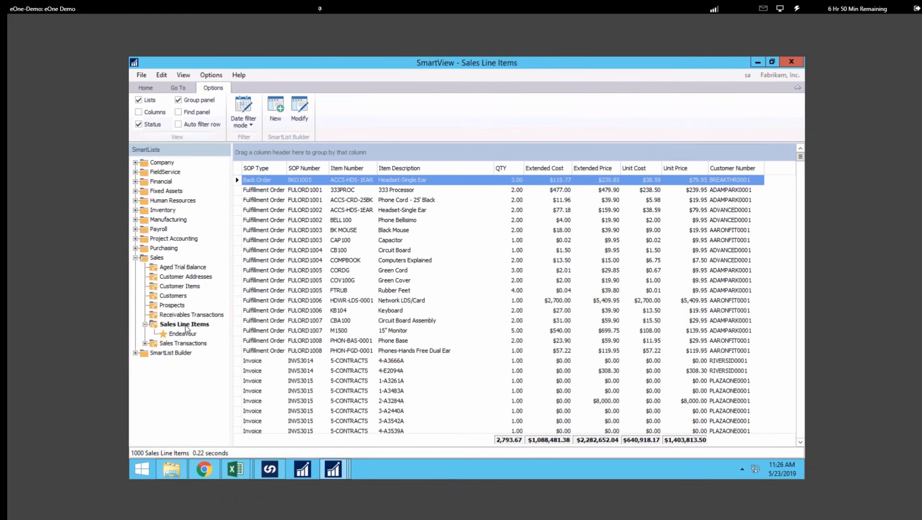
pyautogui.click(183, 335)
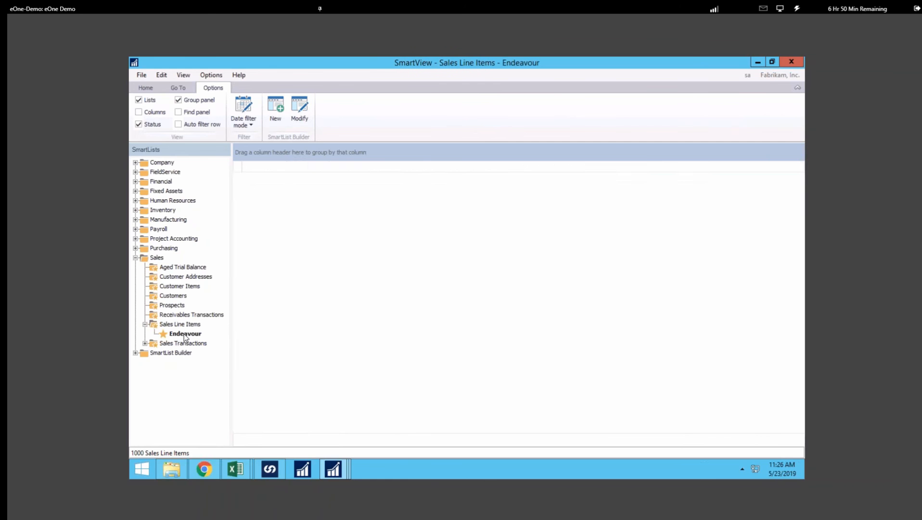